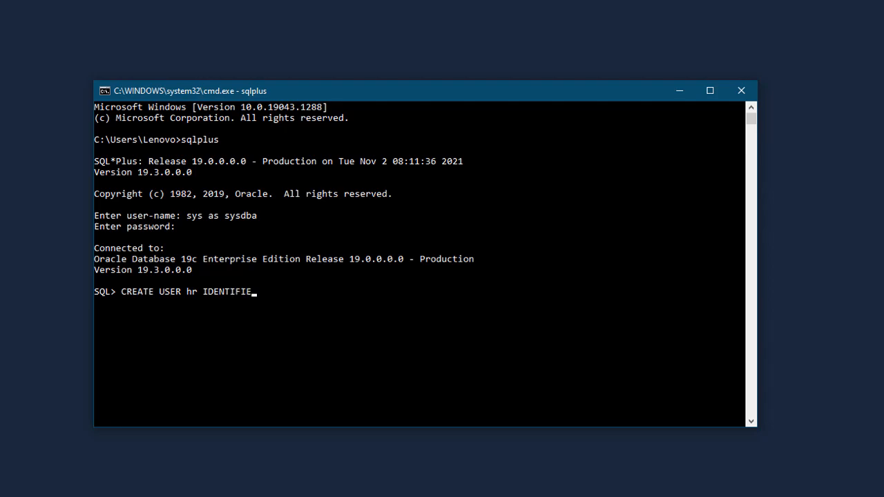
# Try to create the database user hr with its account password, and inspect the error text that follows
pyautogui.write('r;')
pyautogui.doubleClick(190, 295)
pyautogui.doubleClick(283, 292)
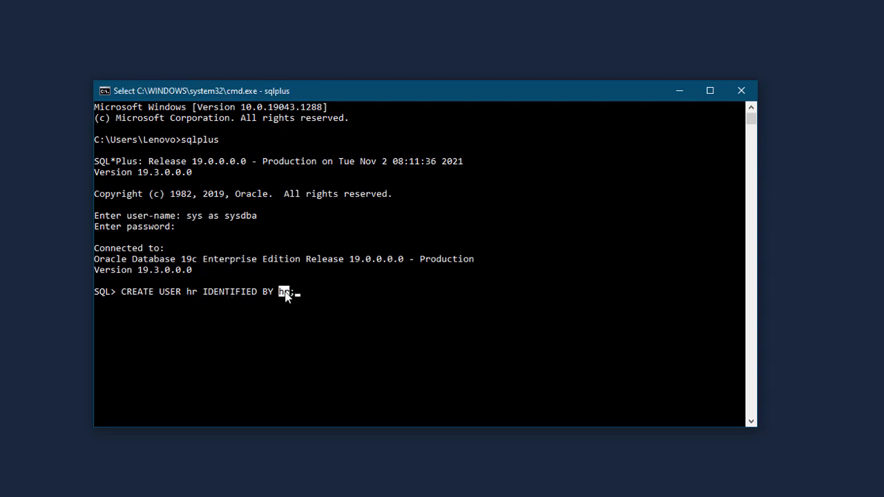
pyautogui.click(286, 293)
pyautogui.press('Escape')
pyautogui.press('Return')
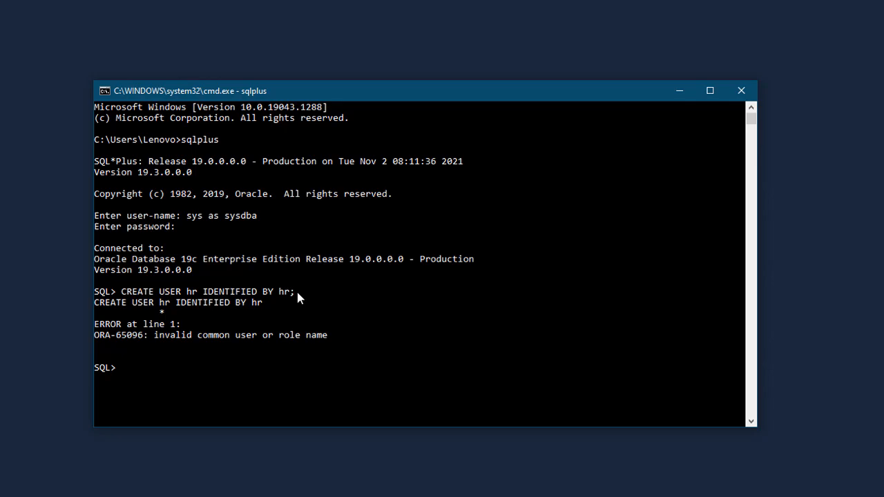
pyautogui.moveTo(188, 338); pyautogui.dragTo(296, 341)
pyautogui.click(308, 338)
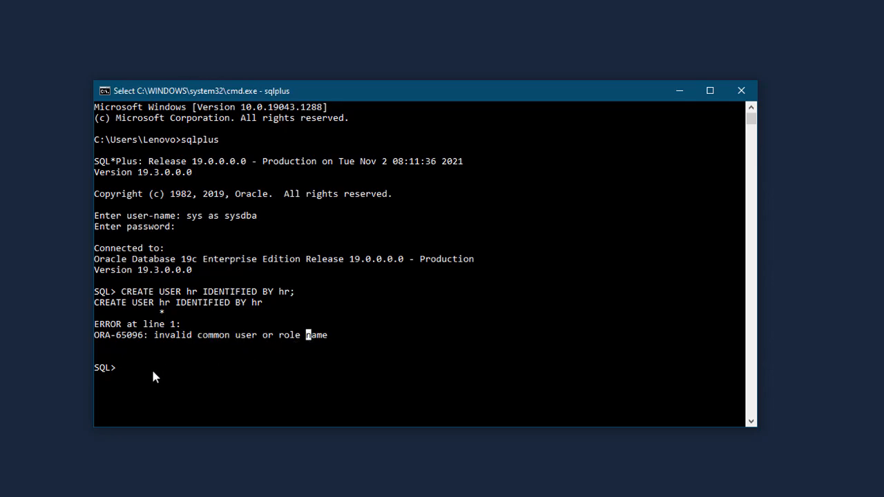
pyautogui.click(123, 375)
pyautogui.press('Escape')
pyautogui.write('ALTER SESSION SET')
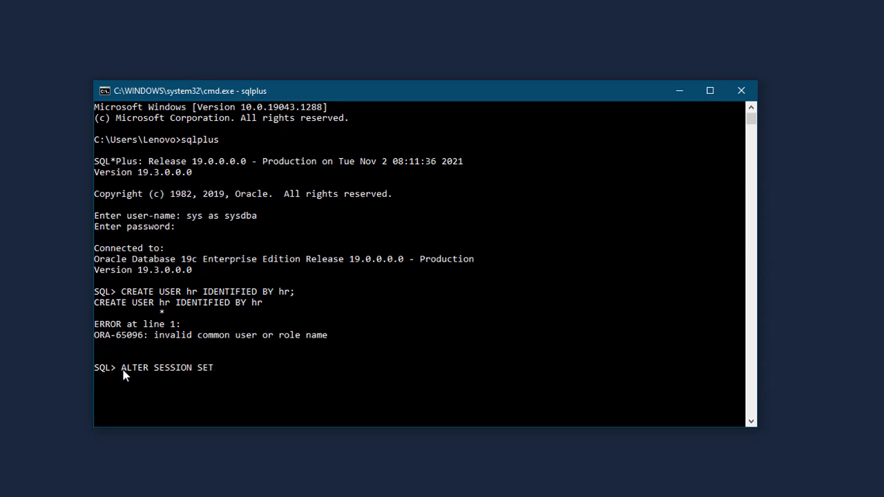
pyautogui.press('BackSpace')
pyautogui.press('BackSpace')
pyautogui.press('BackSpace')
pyautogui.press('BackSpace')
pyautogui.press('BackSpace')
pyautogui.press('BackSpace')
pyautogui.press('BackSpace')
pyautogui.press('BackSpace')
pyautogui.press('BackSpace')
pyautogui.press('BackSpace')
pyautogui.press('BackSpace')
pyautogui.press('BackSpace')
pyautogui.press('BackSpace')
pyautogui.press('BackSpace')
pyautogui.press('BackSpace')
pyautogui.press('BackSpace')
pyautogui.press('BackSpace')
pyautogui.moveTo(161, 304); pyautogui.dragTo(167, 304)
pyautogui.click(126, 369)
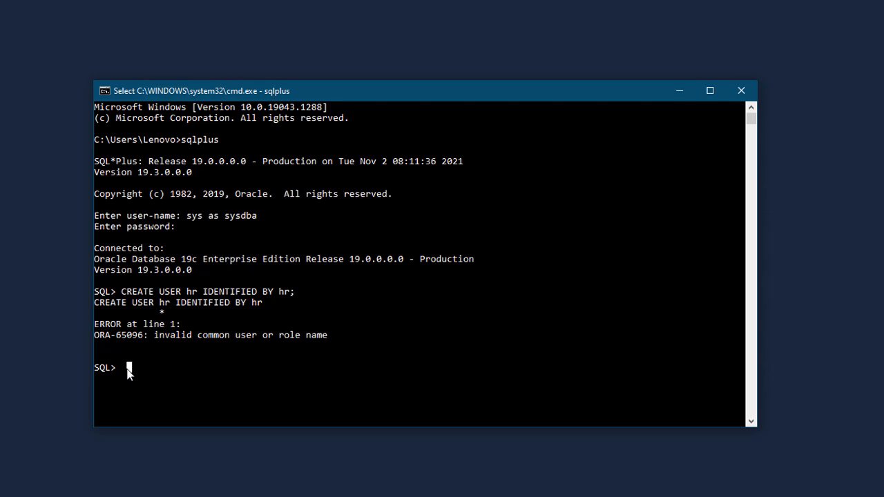
pyautogui.press('Escape')
pyautogui.write('create user c##hr')
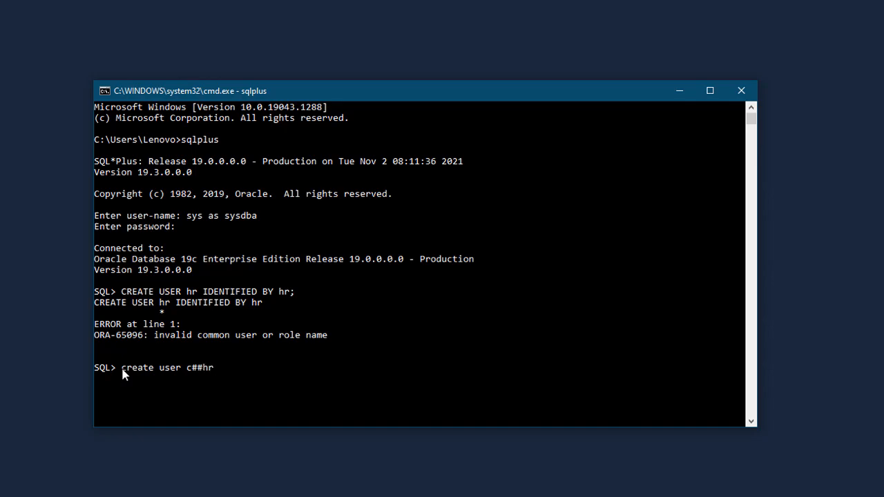
pyautogui.press('BackSpace')
pyautogui.press('BackSpace')
pyautogui.press('BackSpace')
pyautogui.press('BackSpace')
pyautogui.press('BackSpace')
pyautogui.press('BackSpace')
pyautogui.press('BackSpace')
pyautogui.press('BackSpace')
pyautogui.press('BackSpace')
pyautogui.press('BackSpace')
pyautogui.press('BackSpace')
pyautogui.press('BackSpace')
pyautogui.press('BackSpace')
pyautogui.press('BackSpace')
pyautogui.press('BackSpace')
# Alter the session to set "_ORACLE_SCRIPT" to true
pyautogui.write('ALTER SESSION')
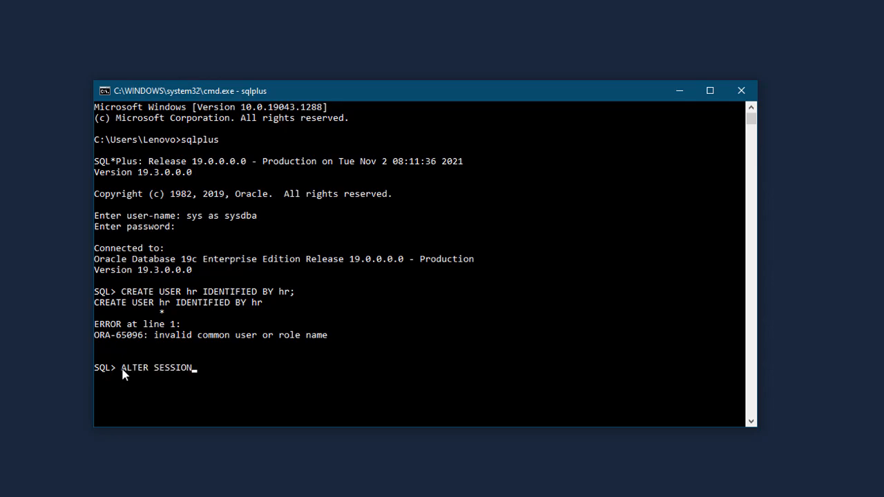
pyautogui.write(' SET "_ORACLE_)')
pyautogui.press('BackSpace')
pyautogui.write('SCRIPT"')
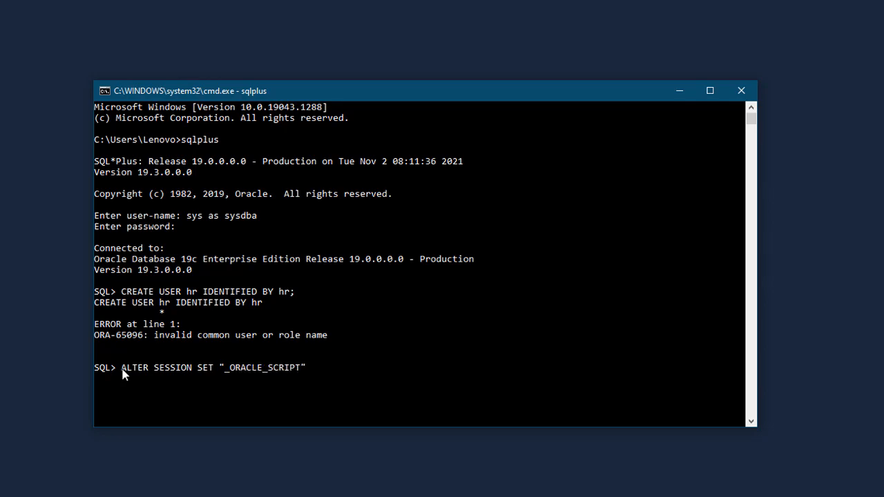
pyautogui.write('=true;')
pyautogui.press('Return')
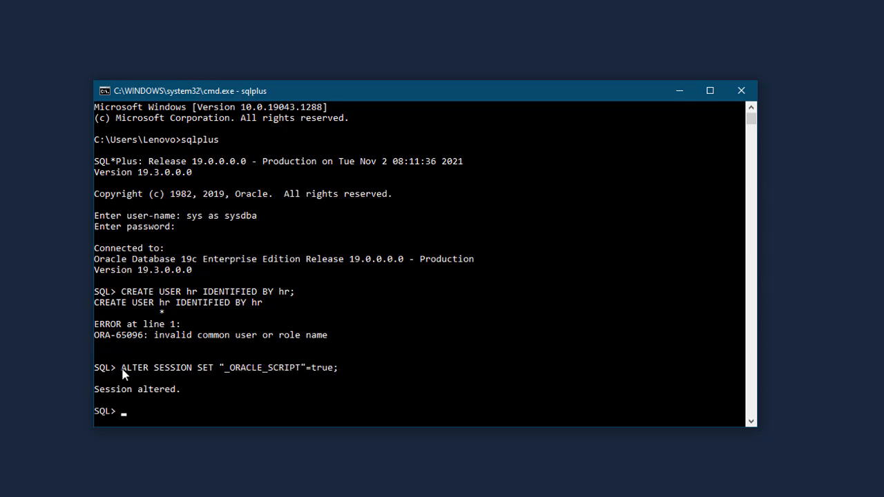
# Rerun the earlier CREATE USER statement for hr, including its account password
pyautogui.press('Up')
pyautogui.press('Up')
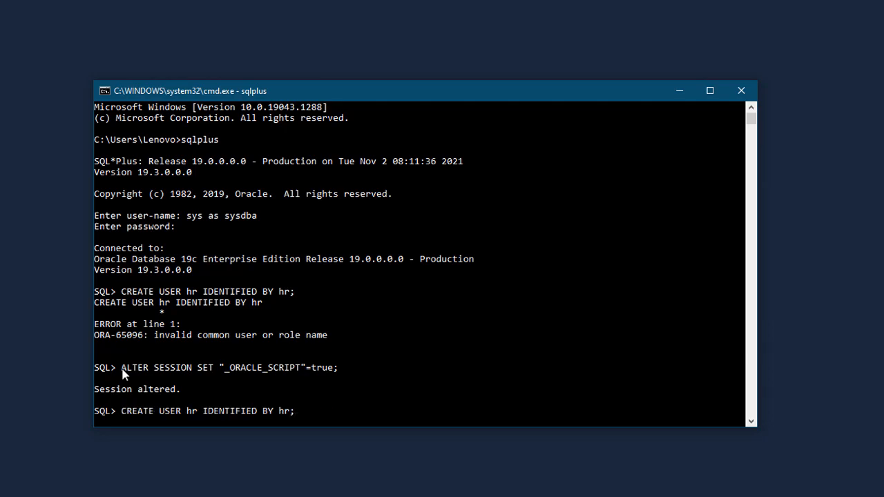
pyautogui.press('Return')
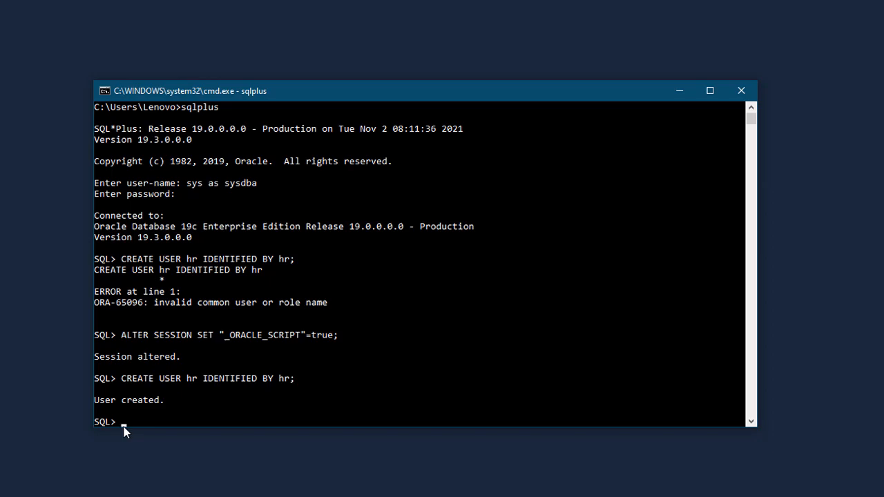
# Grant the resource, connect and dba roles to the user hr
pyautogui.write('GRANT resource, connect, dba')
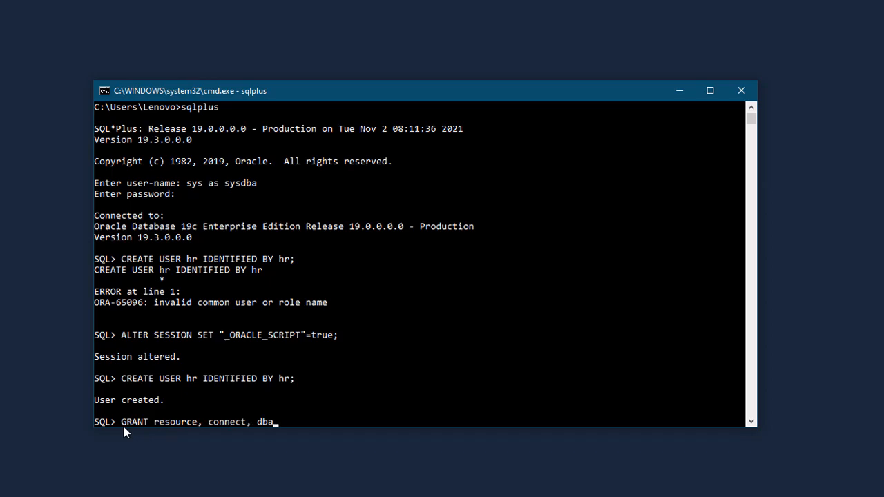
pyautogui.write(' TO hr;')
pyautogui.press('Return')
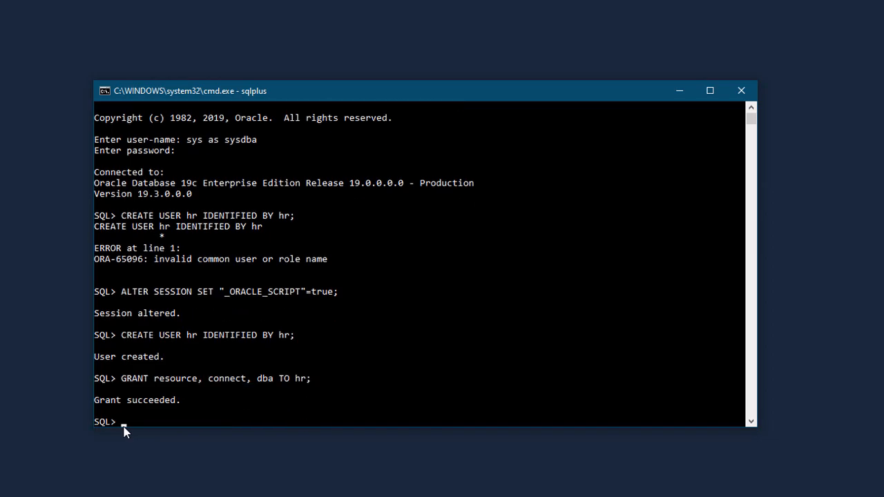
# Exit the sysdba session and start sqlplus again from the command prompt
pyautogui.write('exit')
pyautogui.press('Return')
pyautogui.write('sqp')
pyautogui.press('BackSpace')
pyautogui.write('l')
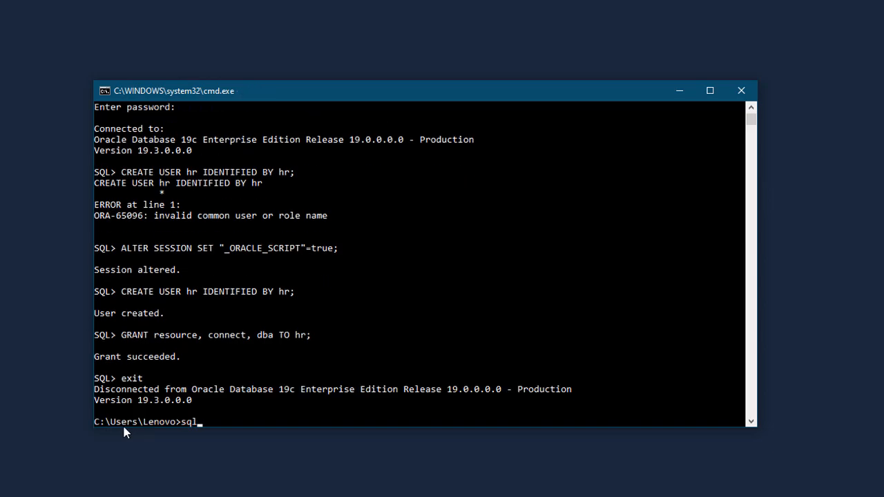
pyautogui.write('plus')
pyautogui.press('Return')
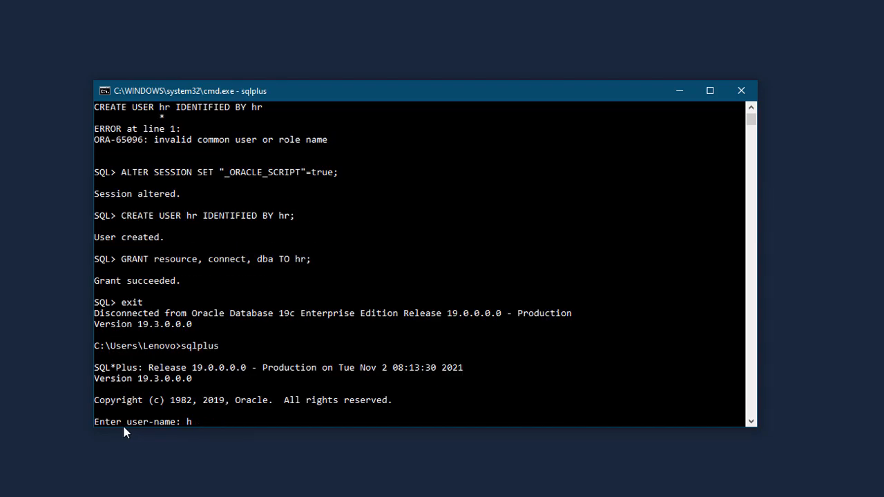
# Log in as the user hr with the account password
pyautogui.write('hr')
pyautogui.press('Return')
pyautogui.write('hr')
pyautogui.press('Return')
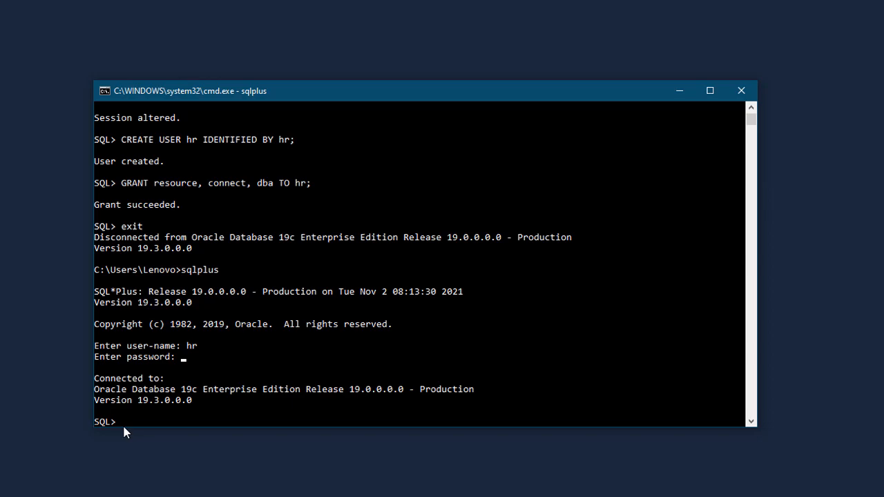
# Query tablespace_name from user_tablespaces
pyautogui.click(59, 412)
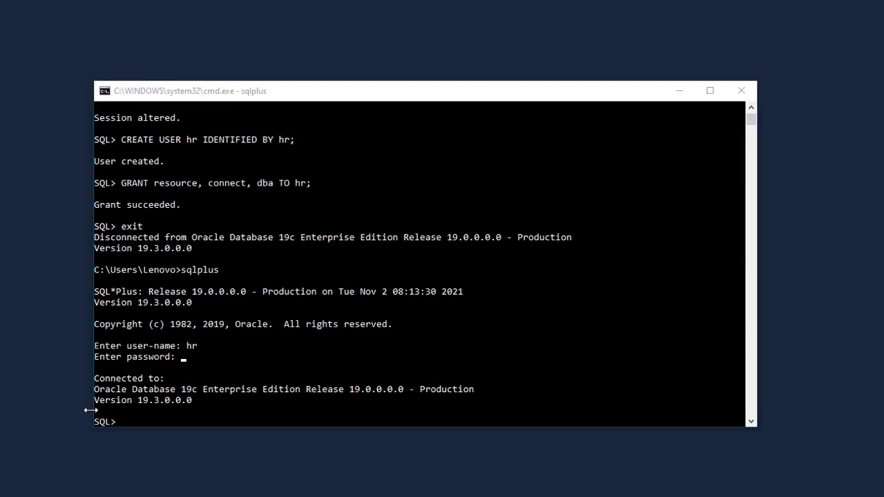
pyautogui.click(170, 419)
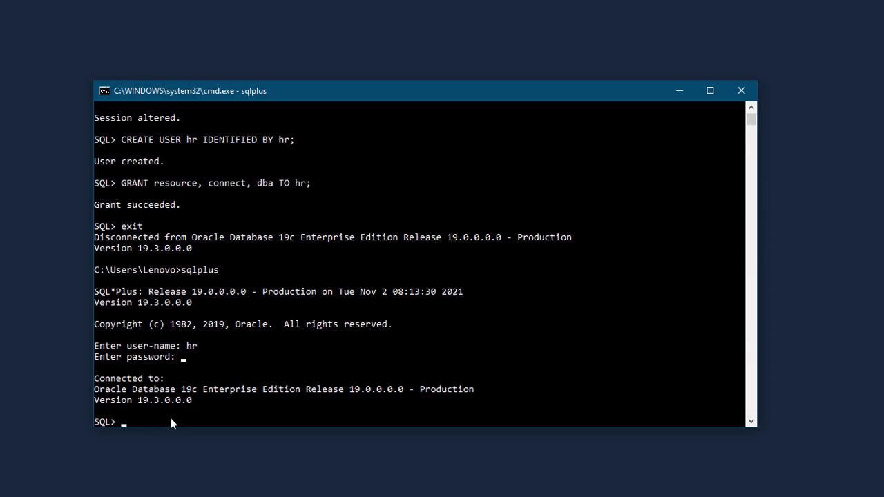
pyautogui.write('select tables')
pyautogui.press('BackSpace')
pyautogui.write('space_name from ta')
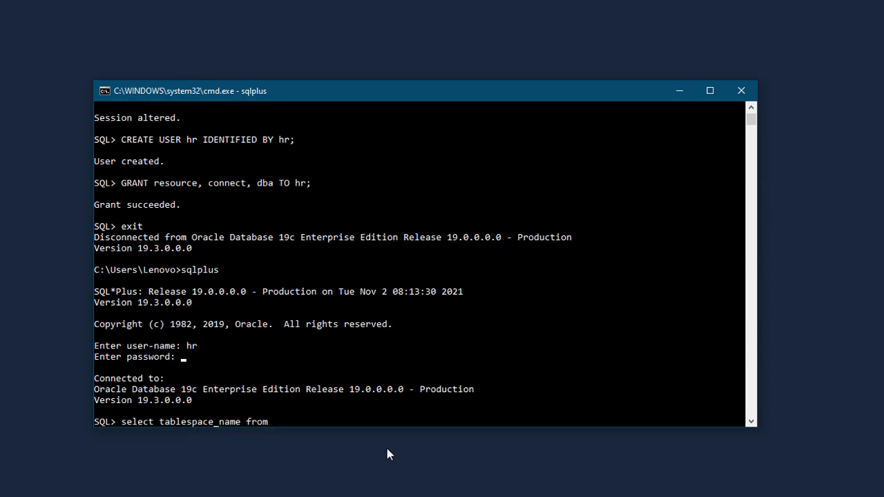
pyautogui.press('BackSpace')
pyautogui.press('BackSpace')
pyautogui.write('user_tablespaces;')
pyautogui.press('Return')
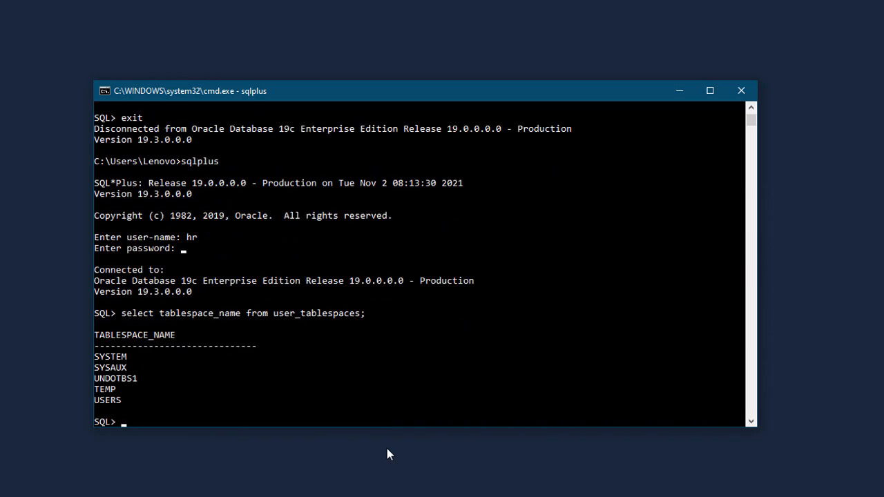
# Examine the USERS and TEMP entries in the tablespace query output
pyautogui.click(113, 401)
pyautogui.click(103, 403)
pyautogui.doubleClick(102, 403)
pyautogui.click(107, 402)
pyautogui.click(112, 400)
pyautogui.moveTo(97, 389); pyautogui.dragTo(119, 402)
pyautogui.click(119, 404)
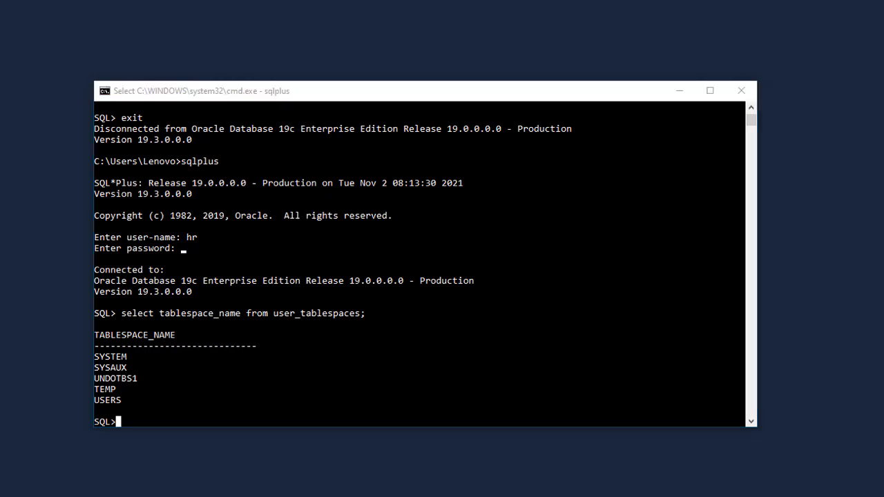
pyautogui.click(247, 93)
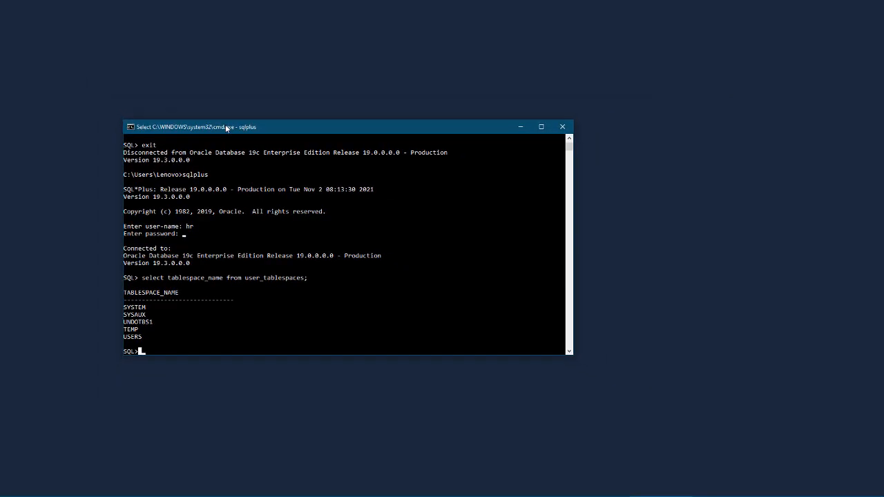
# Open a maximized File Explorer window and browse to the demo folder in WINDOWS.X64_193000_db_home on the Desktop
pyautogui.press('super+e')
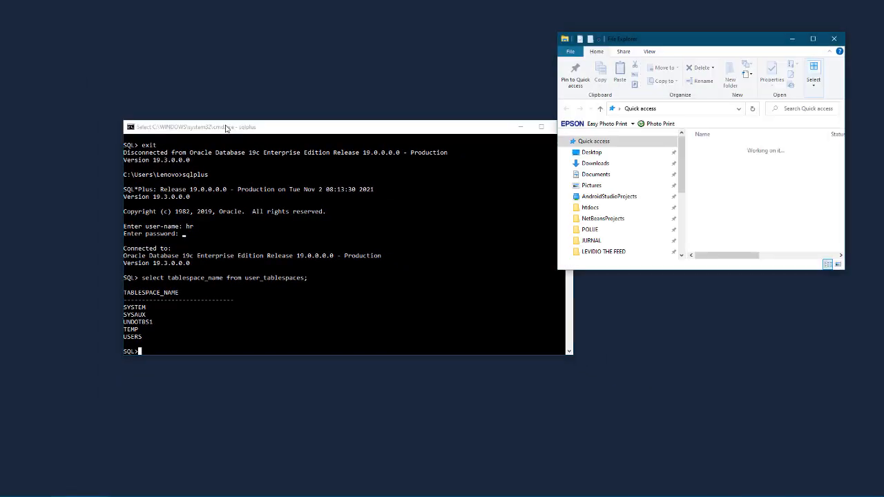
pyautogui.click(813, 38)
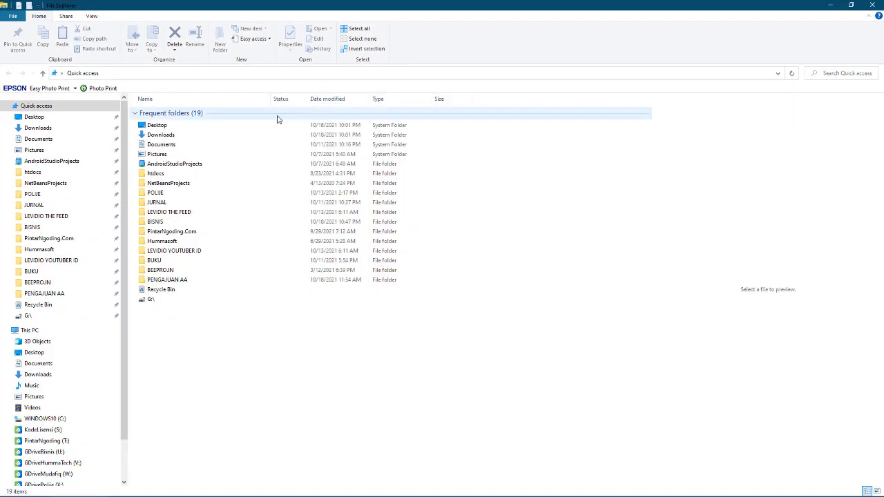
pyautogui.click(80, 123)
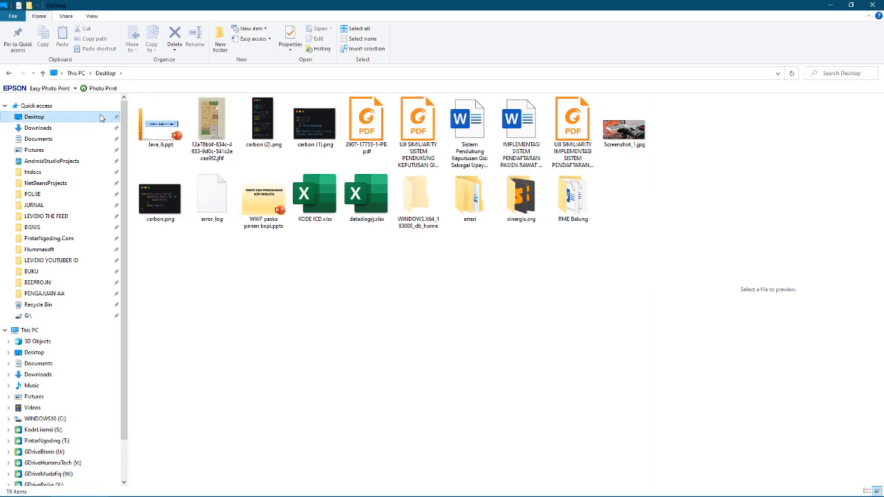
pyautogui.doubleClick(409, 208)
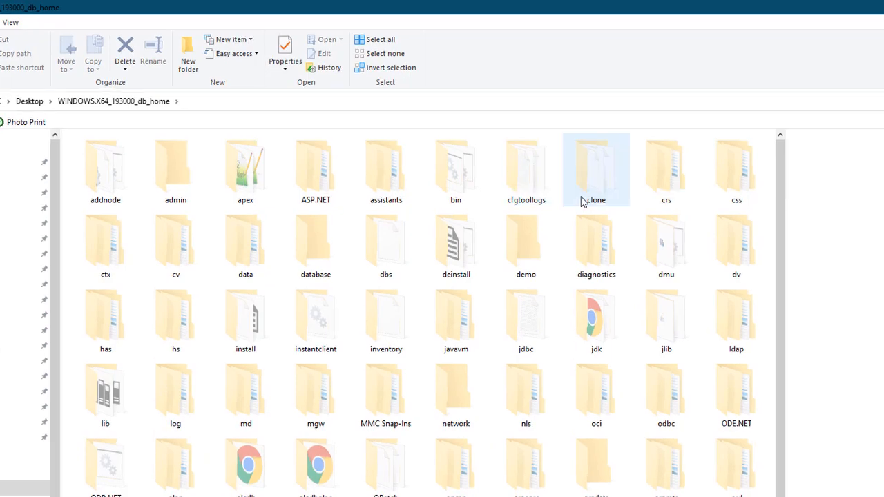
pyautogui.click(462, 188)
pyautogui.doubleClick(560, 302)
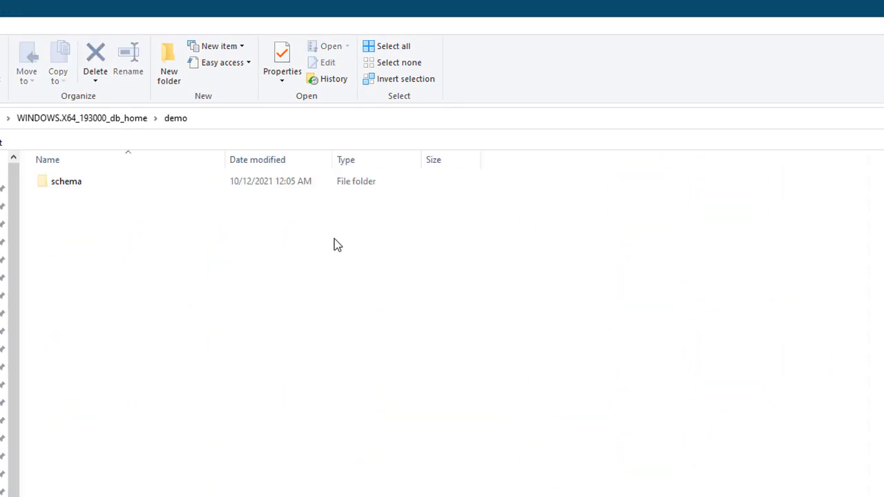
# Open the human_resources folder inside schema and select the hr_main.sql file
pyautogui.click(133, 189)
pyautogui.doubleClick(133, 189)
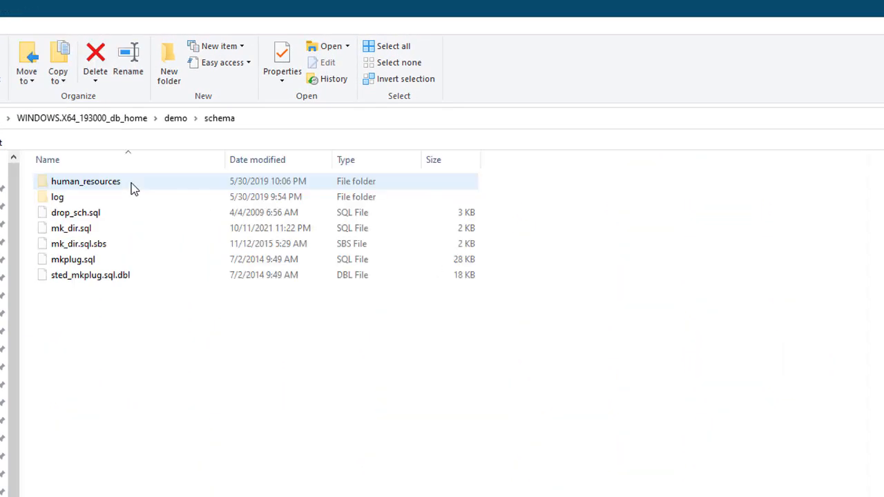
pyautogui.click(94, 187)
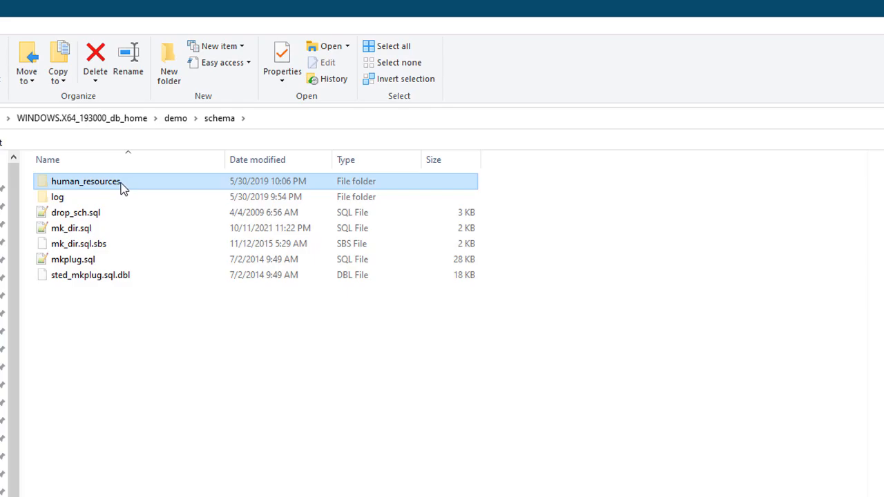
pyautogui.doubleClick(121, 188)
pyautogui.click(102, 292)
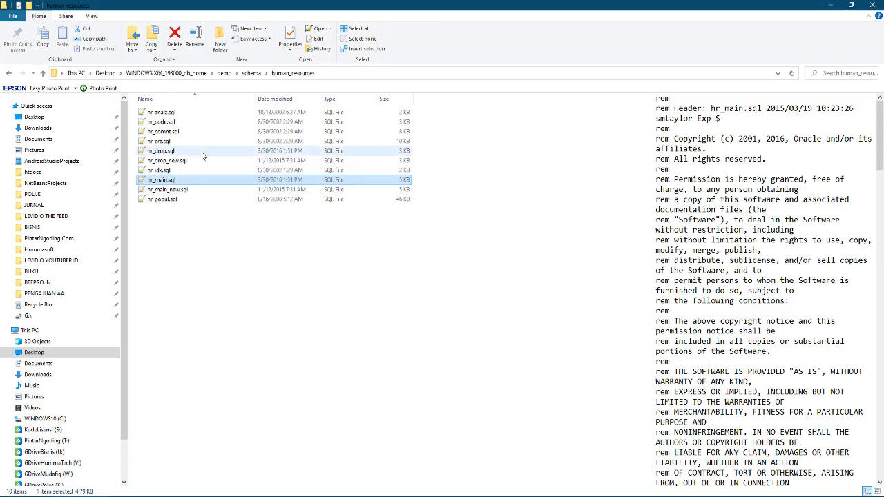
# Copy the human_resources folder path and use it to run the hr_main.sql script from the SQL*Plus prompt
pyautogui.click(330, 74)
pyautogui.hotkey('ctrl', 'c')
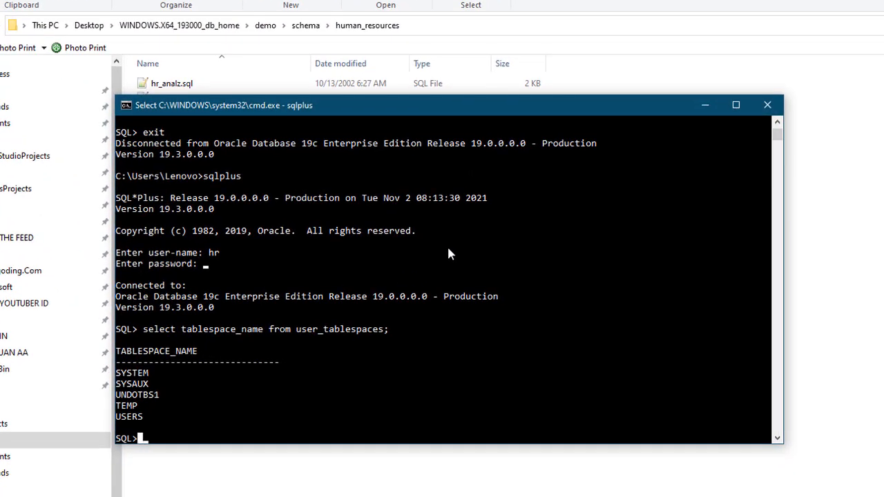
pyautogui.write('@')
pyautogui.hotkey('ctrl', 'v')
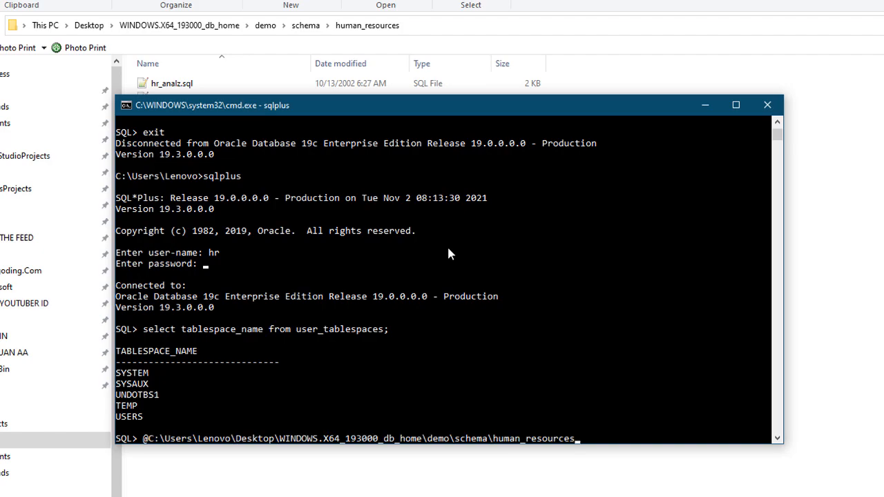
pyautogui.moveTo(597, 110); pyautogui.dragTo(629, 231)
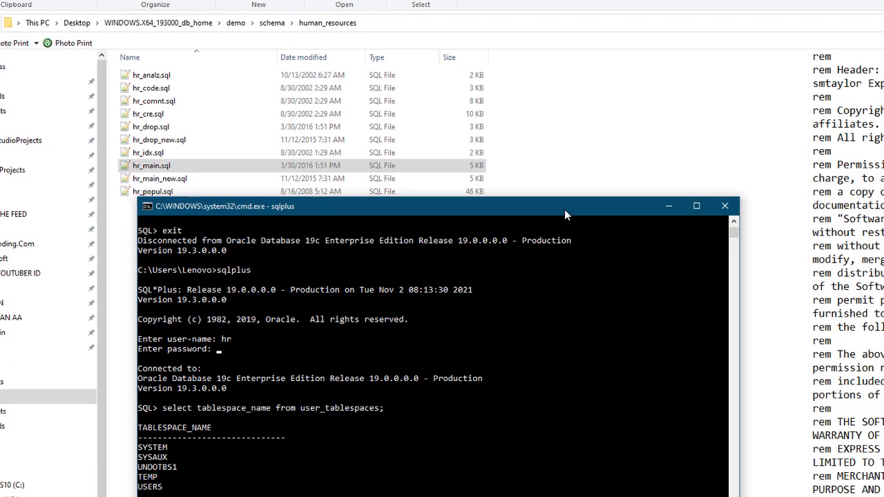
pyautogui.write('hr_main.sql')
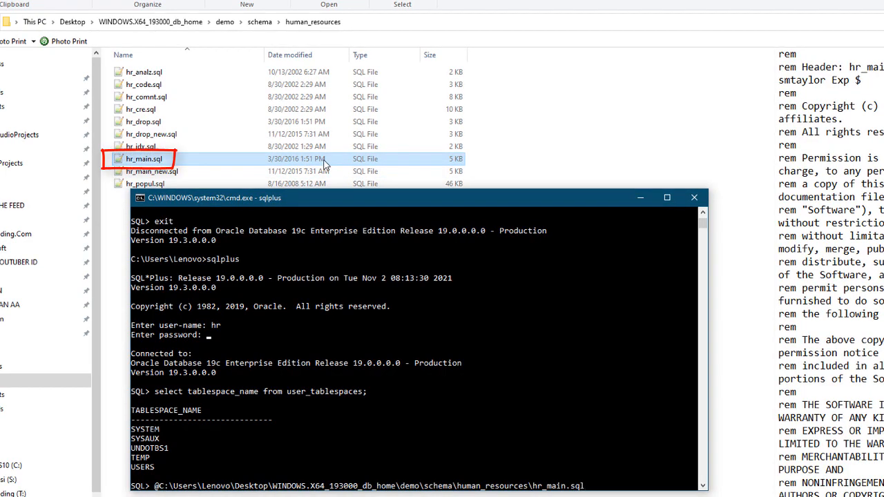
pyautogui.press('Return')
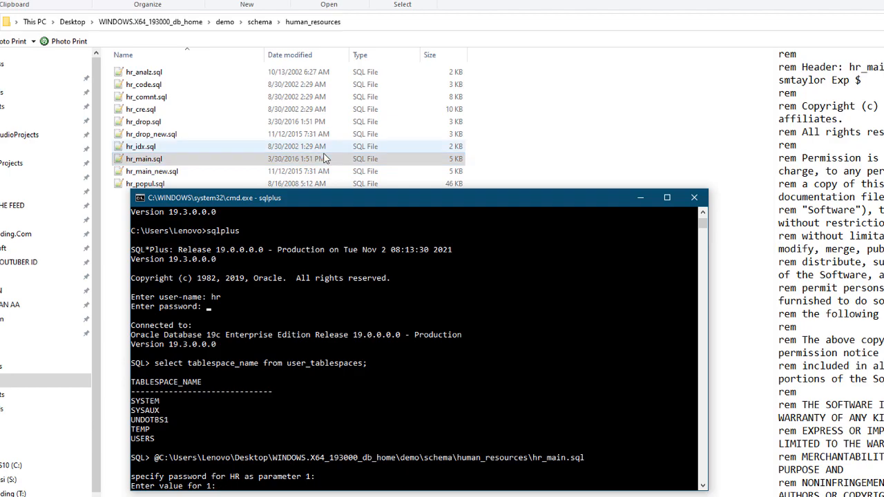
# Answer the script's prompts with the HR password, default tablespace users and temporary tablespace temp
pyautogui.moveTo(328, 196); pyautogui.dragTo(332, 176)
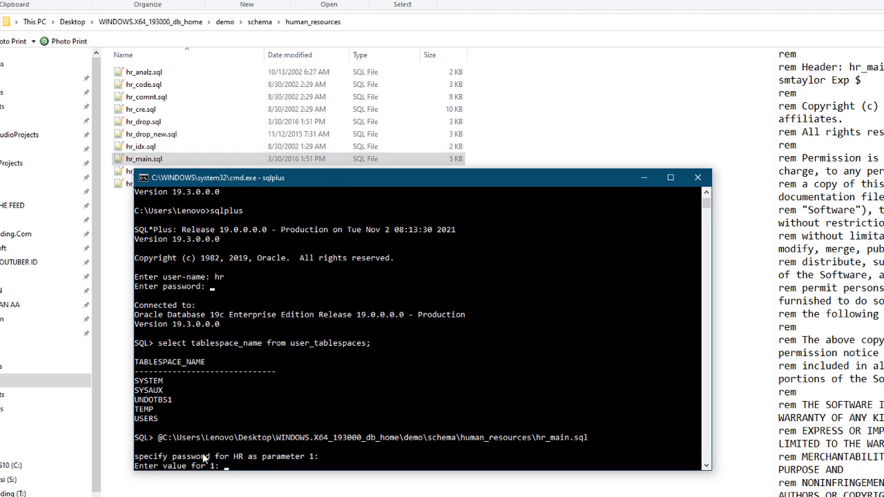
pyautogui.write('hr')
pyautogui.press('Return')
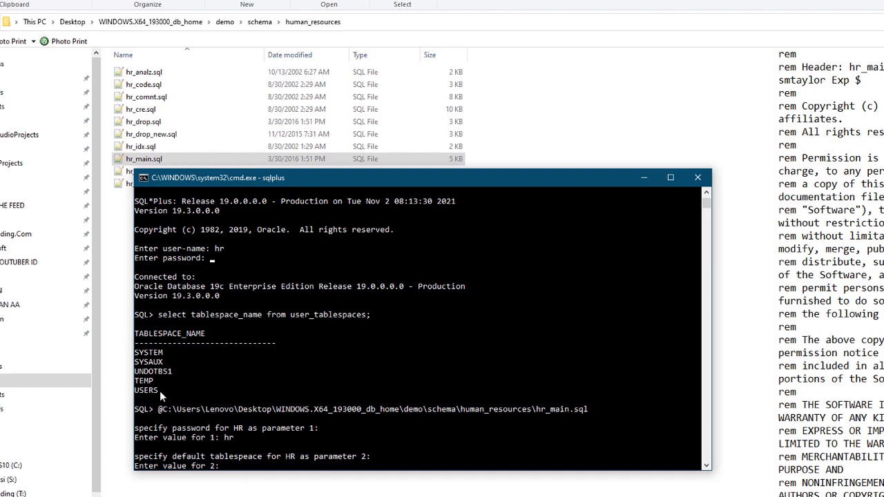
pyautogui.write('users')
pyautogui.press('Return')
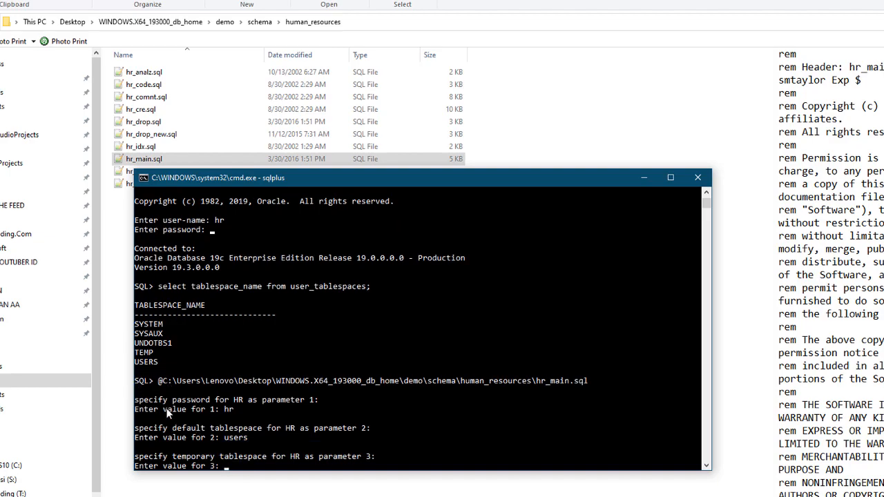
pyautogui.write('temp')
pyautogui.press('Return')
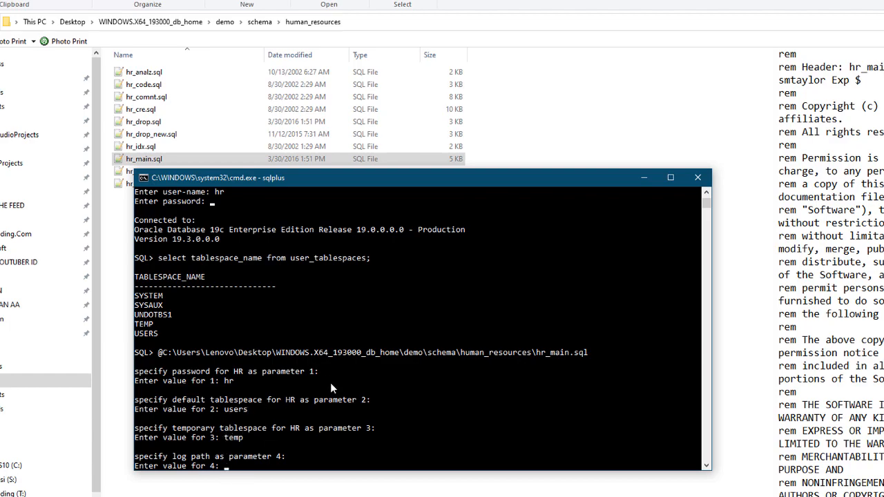
# Open the log folder inside the schema folder in File Explorer and copy its path
pyautogui.click(257, 22)
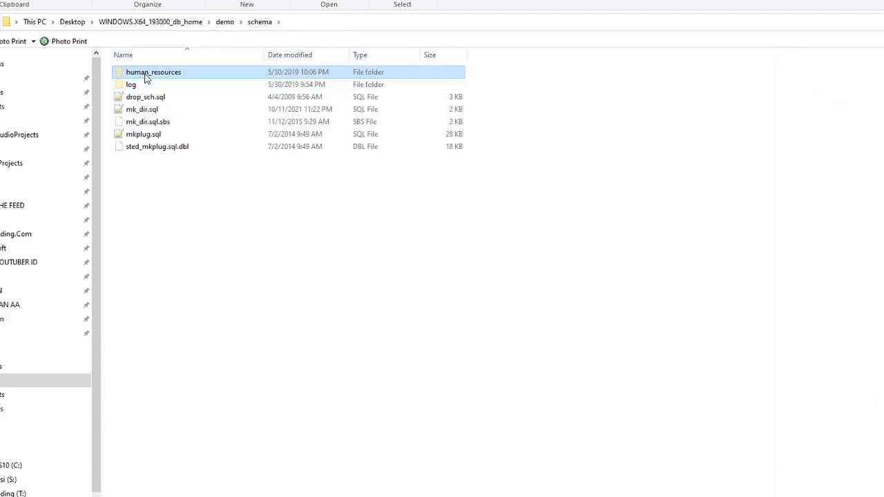
pyautogui.doubleClick(133, 85)
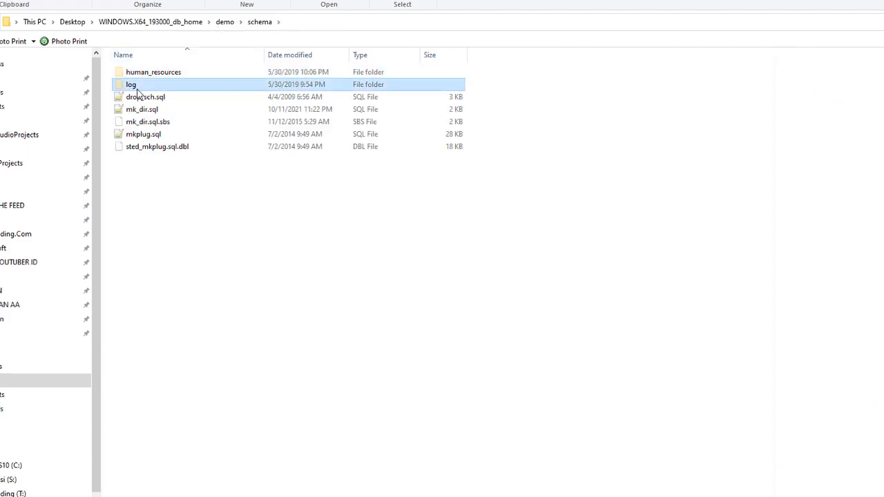
pyautogui.click(308, 28)
pyautogui.hotkey('ctrl', 'c')
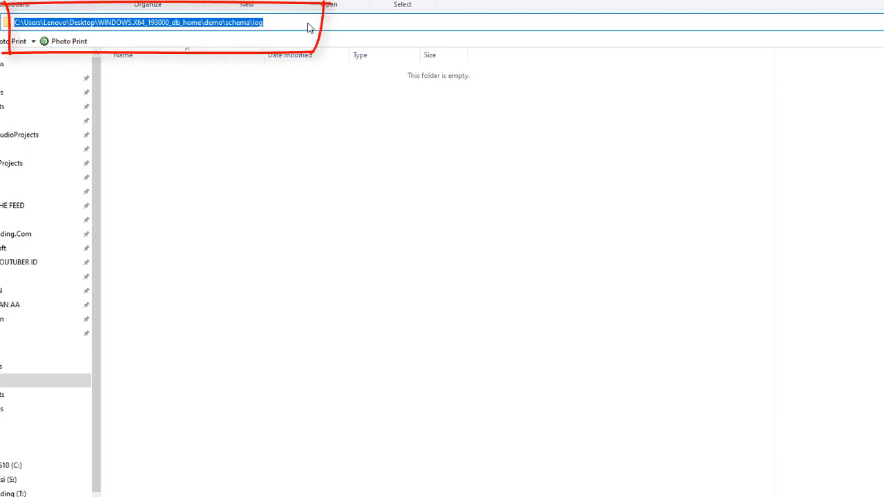
# Supply the copied log folder path plus \log_hr_install.txt as parameter 4 in SQL*Plus and let the script run
pyautogui.hotkey('alt', 'Tab')
pyautogui.hotkey('ctrl', 'v')
pyautogui.write('\\')
pyautogui.write('log_hr')
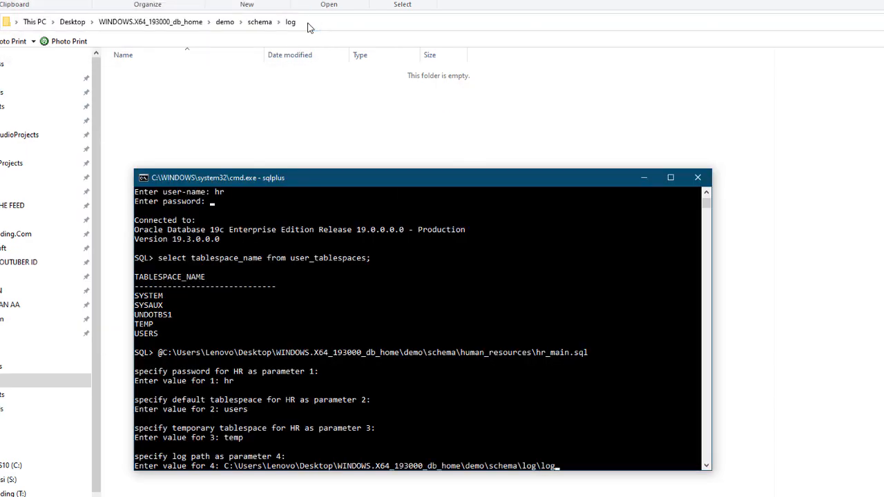
pyautogui.write('_install.txt')
pyautogui.press('Return')
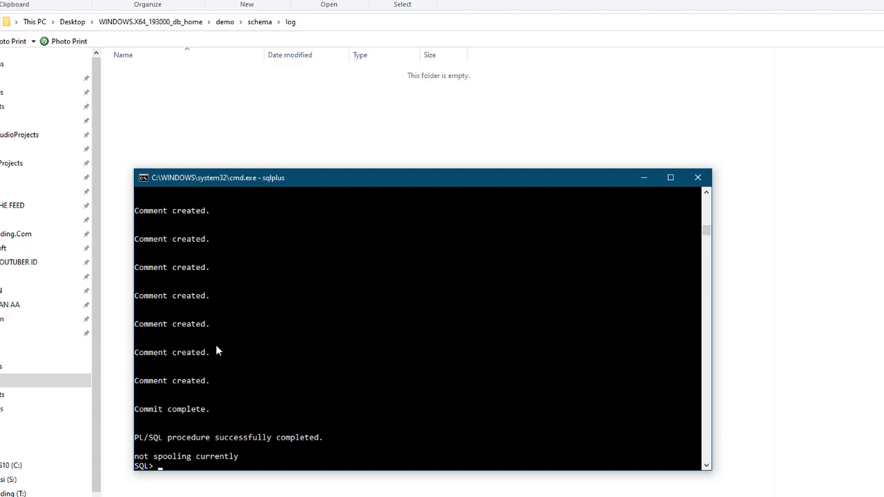
# Check the end of the script output, and list the schema's tables with select * from tab;
pyautogui.moveTo(156, 438); pyautogui.dragTo(304, 447)
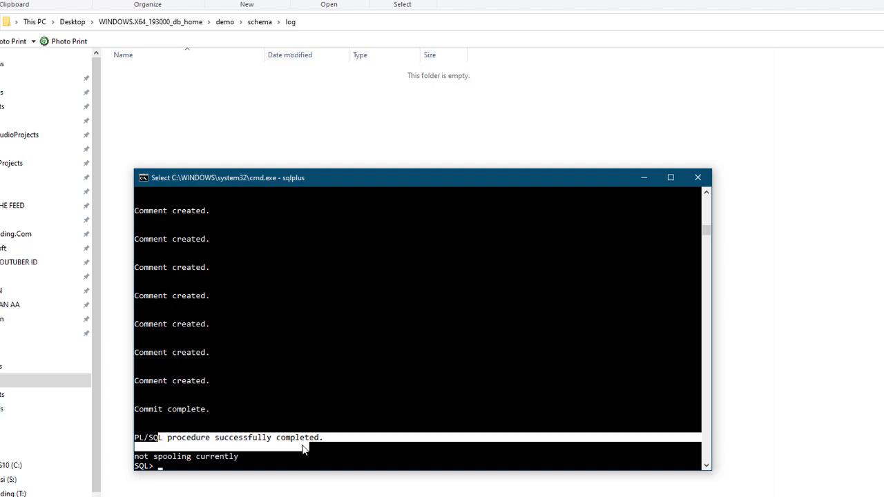
pyautogui.click(159, 473)
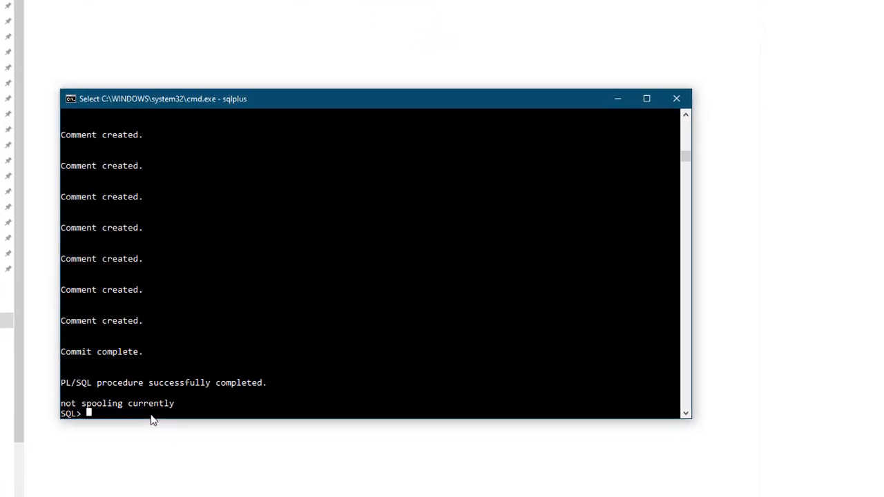
pyautogui.write('sele')
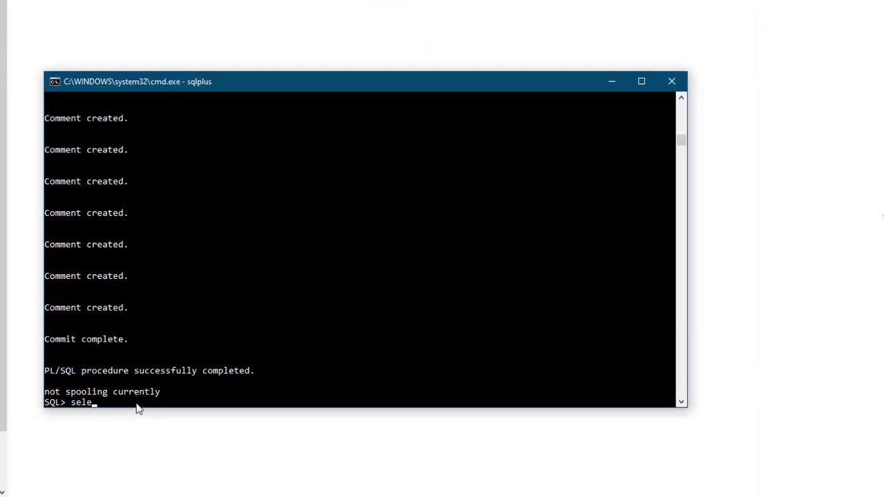
pyautogui.write('ct * from tab;')
pyautogui.scroll(3, 143, 388)
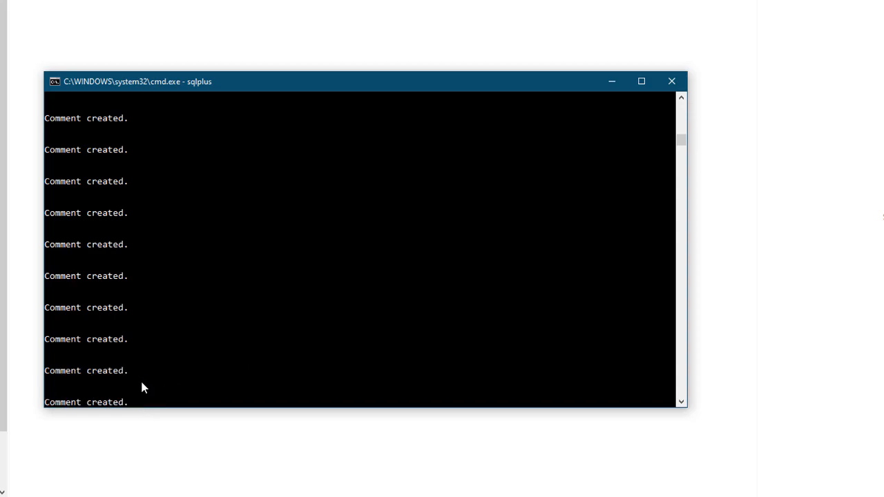
pyautogui.scroll(-5, 141, 378)
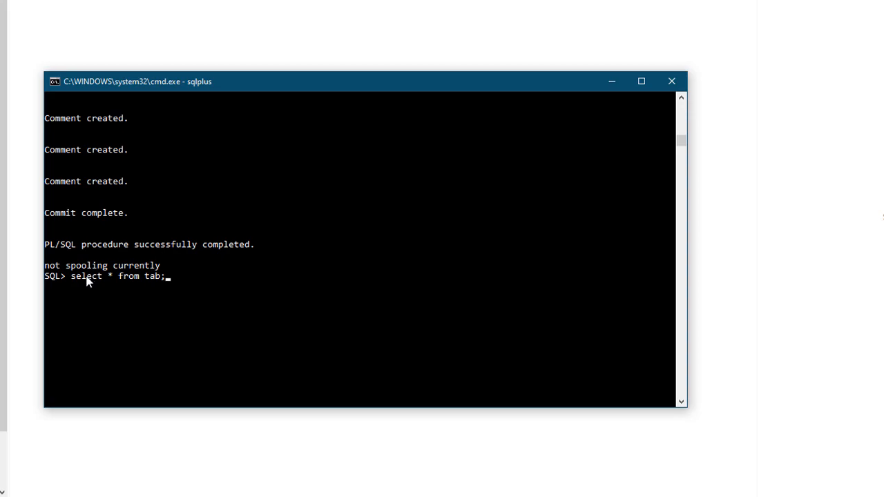
pyautogui.press('Return')
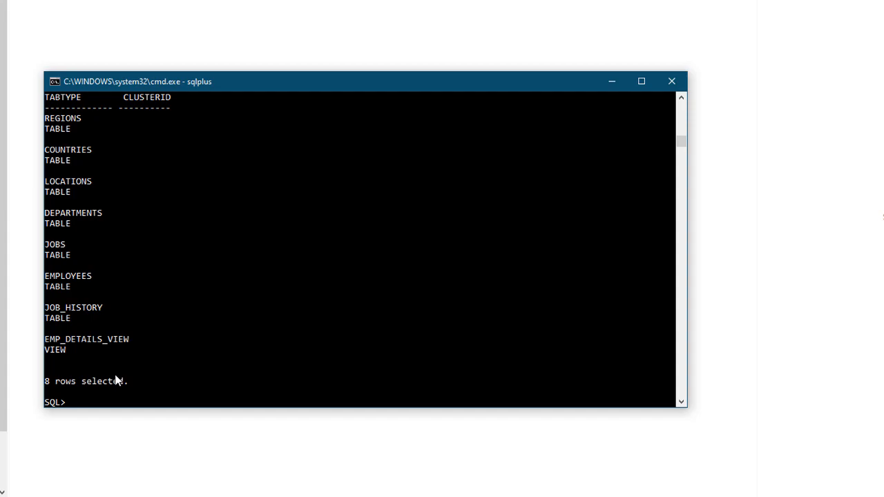
# Query the countries table with select * from countries; and review the returned rows
pyautogui.write('select * from countries;')
pyautogui.press('Return')
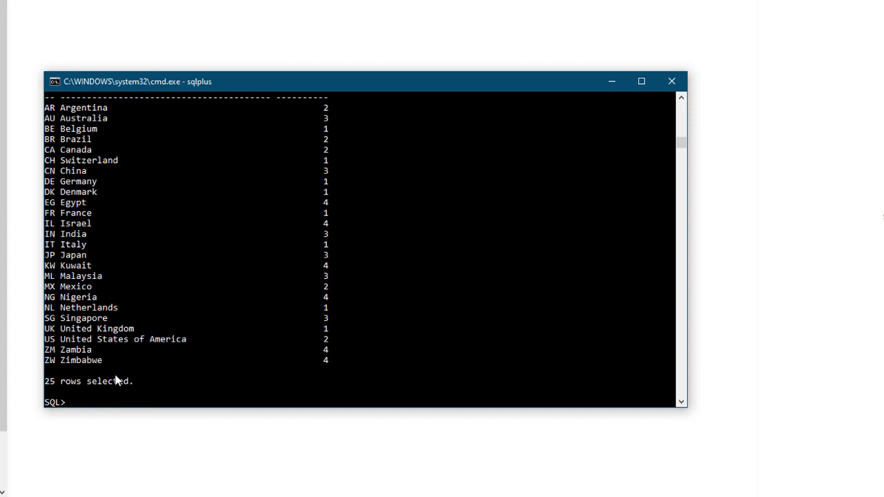
pyautogui.scroll(2, 141, 342)
pyautogui.scroll(1, 147, 338)
pyautogui.scroll(-4, 147, 339)
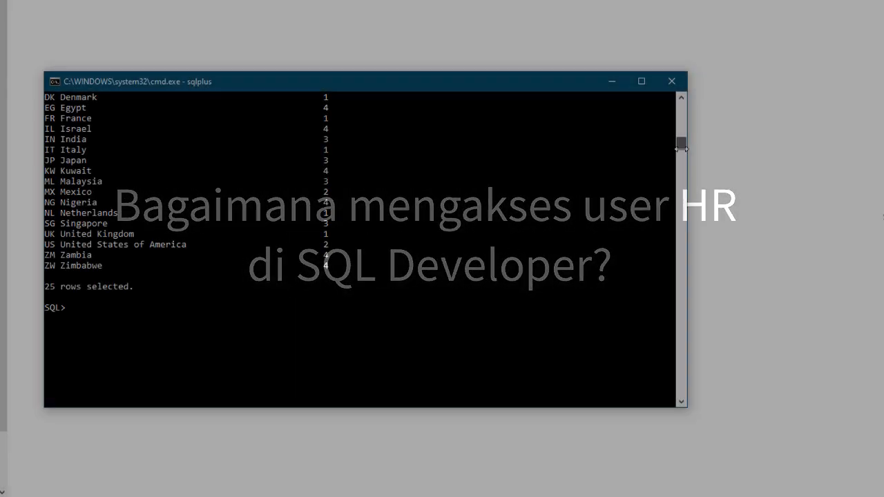
pyautogui.scroll(3, 231, 306)
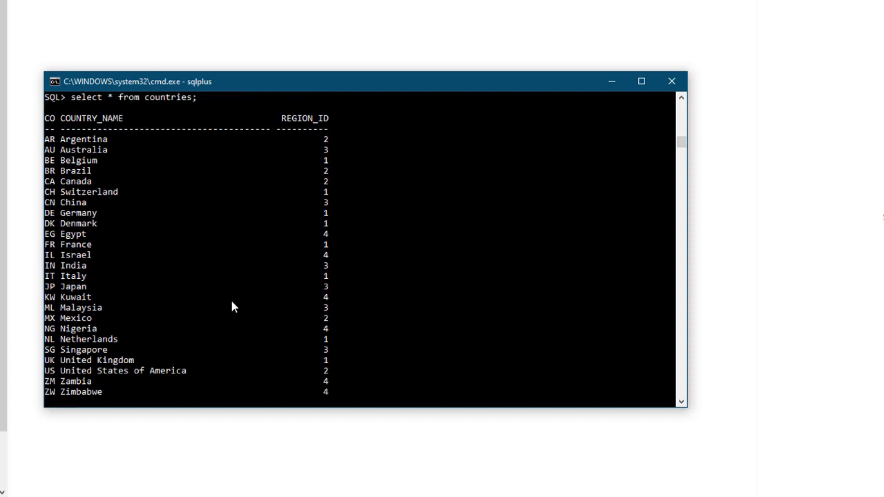
pyautogui.scroll(-2, 232, 307)
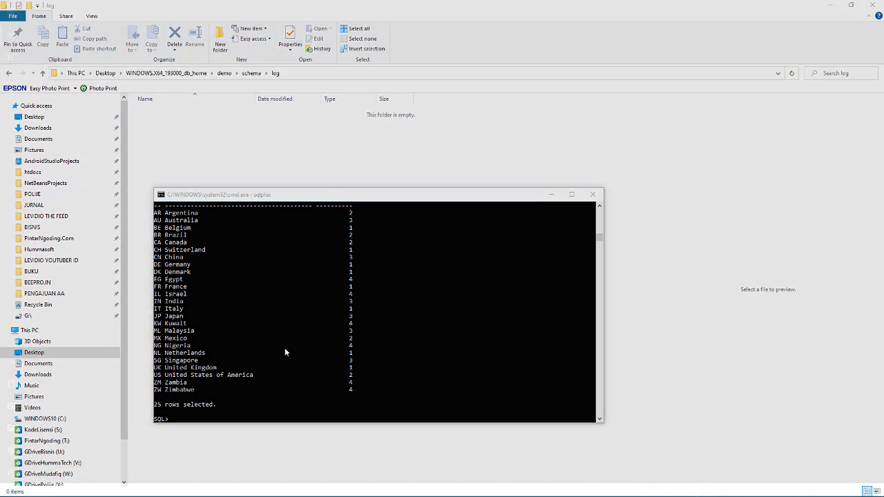
# Search for sqldeveloper in Windows and launch SQL Developer
pyautogui.press('super')
pyautogui.write('sqld')
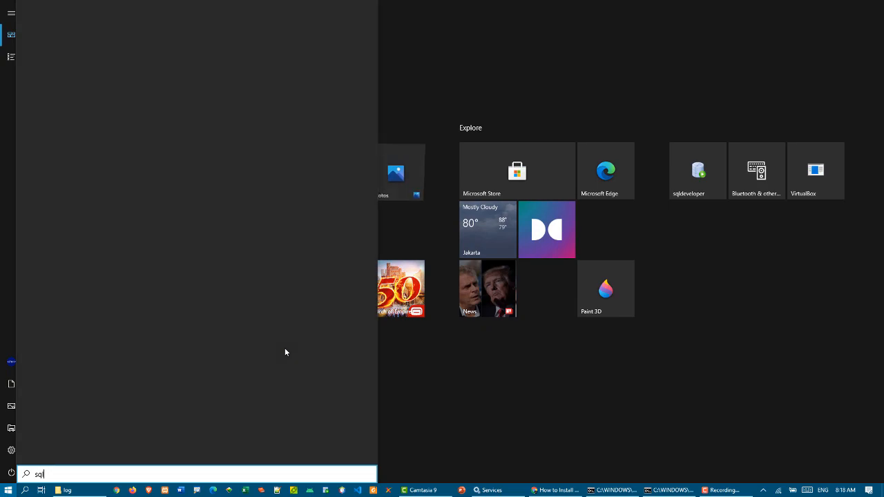
pyautogui.write('ev')
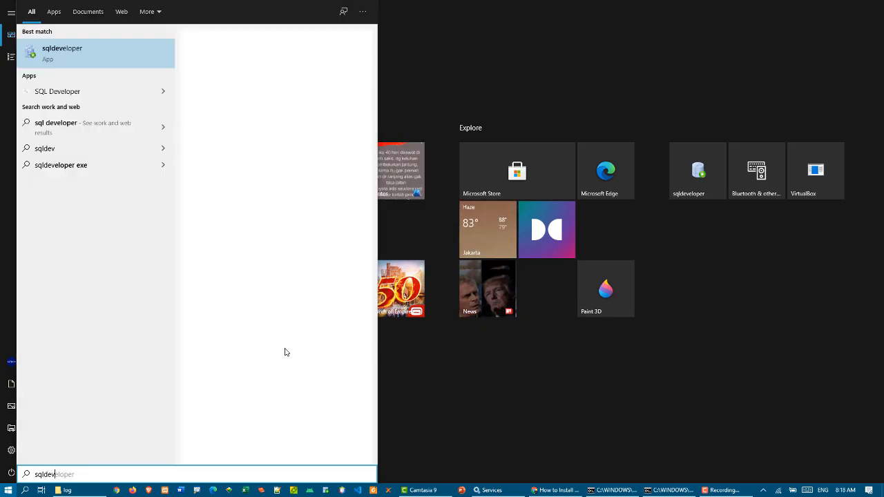
pyautogui.click(108, 50)
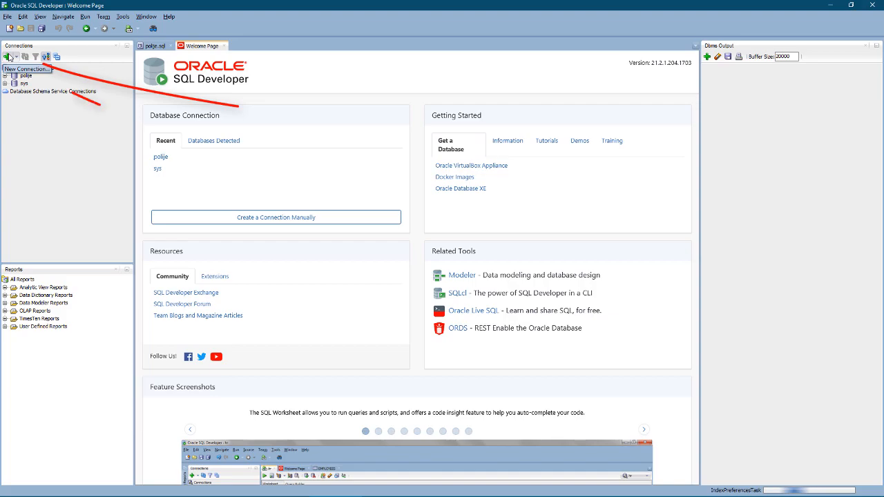
# Start a new database connection named hr, with username hr and the account password
pyautogui.click(8, 60)
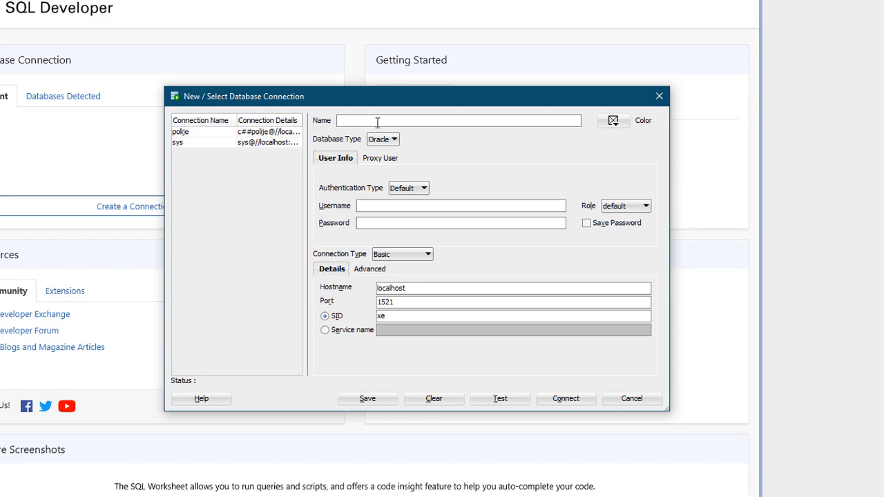
pyautogui.write('hr')
pyautogui.write('hr')
pyautogui.press('Tab')
pyautogui.press('Tab')
pyautogui.write('hr')
# Set the connection's SID to orcl, test the connection and connect
pyautogui.moveTo(399, 316); pyautogui.dragTo(362, 317)
pyautogui.write('orcl')
pyautogui.click(493, 405)
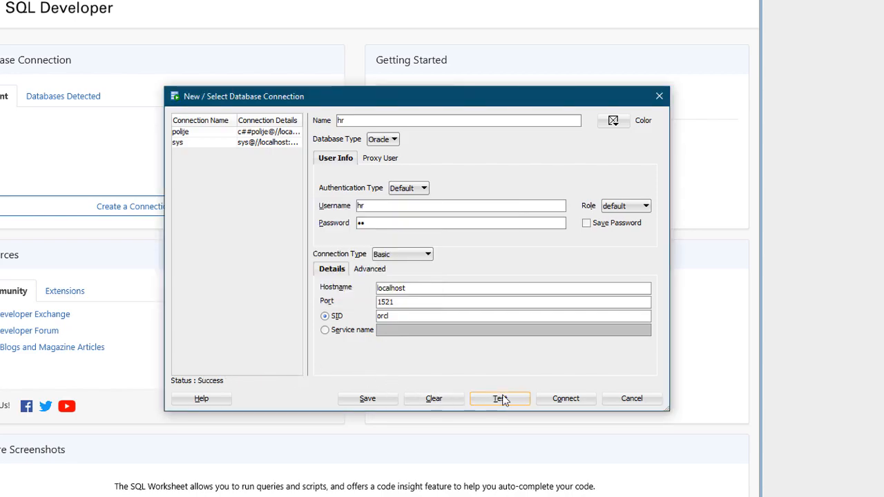
pyautogui.click(557, 400)
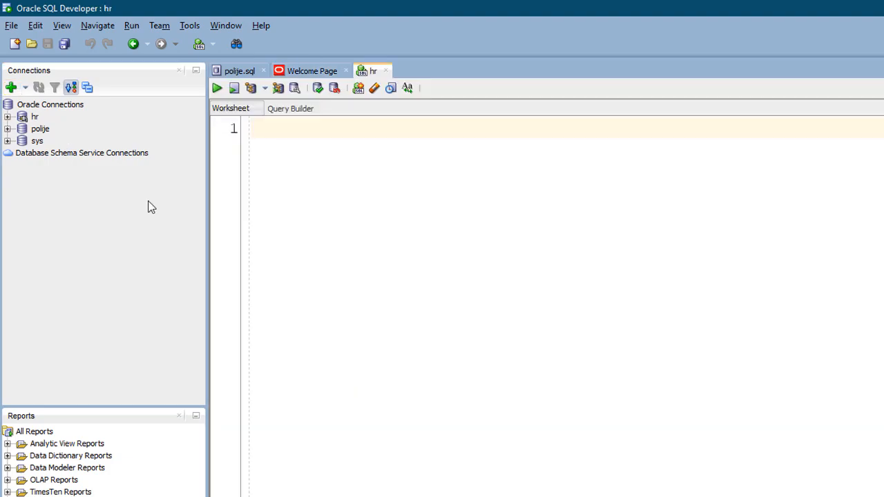
# Expand the tables of the hr connection and view the DEPARTMENTS and EMPLOYEES table definitions
pyautogui.click(8, 118)
pyautogui.click(21, 129)
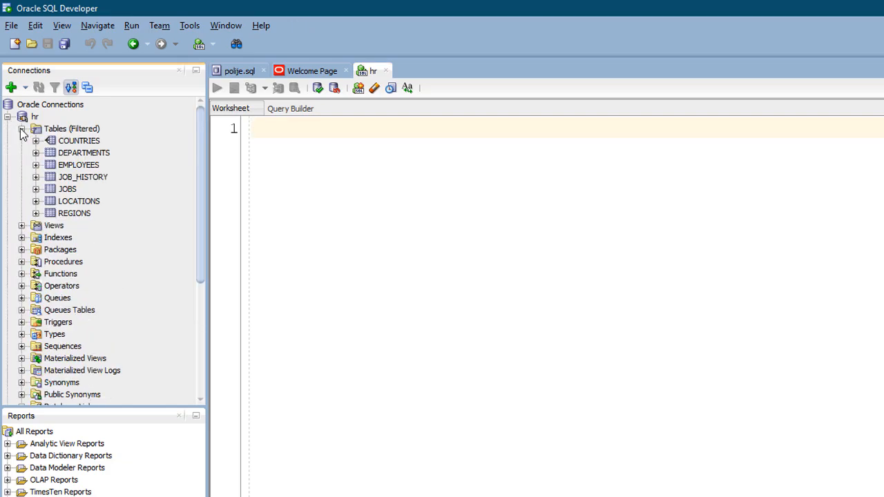
pyautogui.click(74, 155)
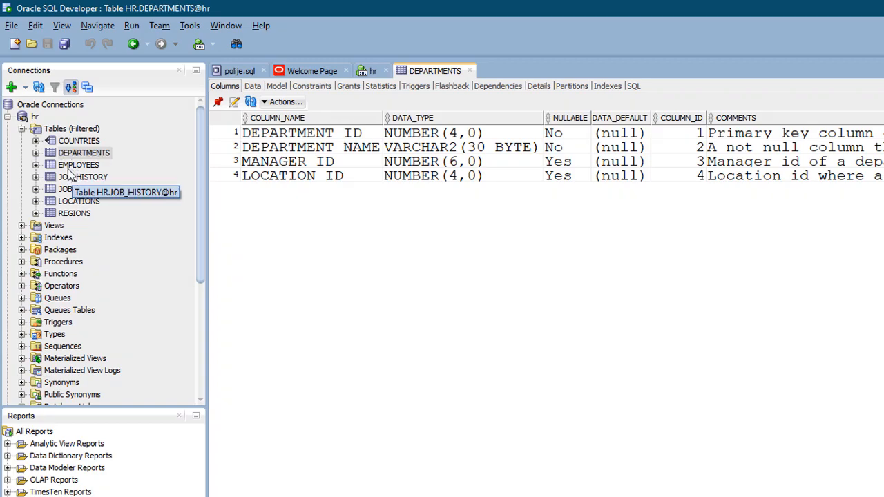
pyautogui.click(69, 170)
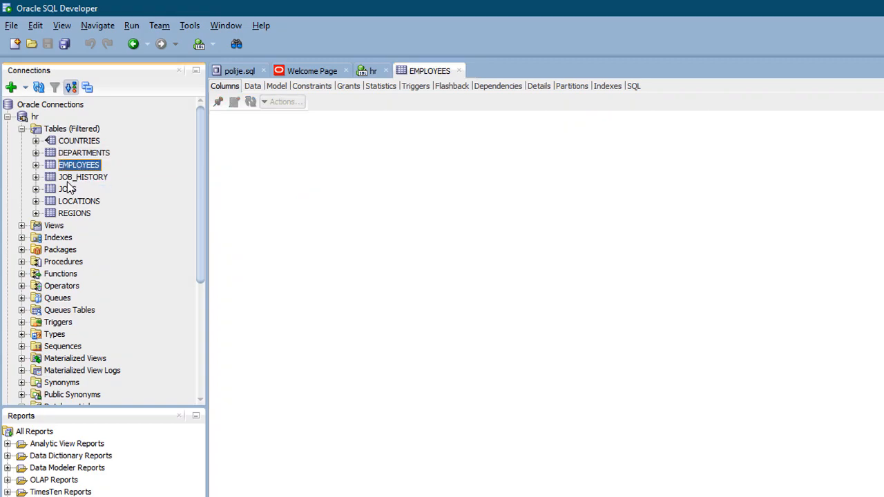